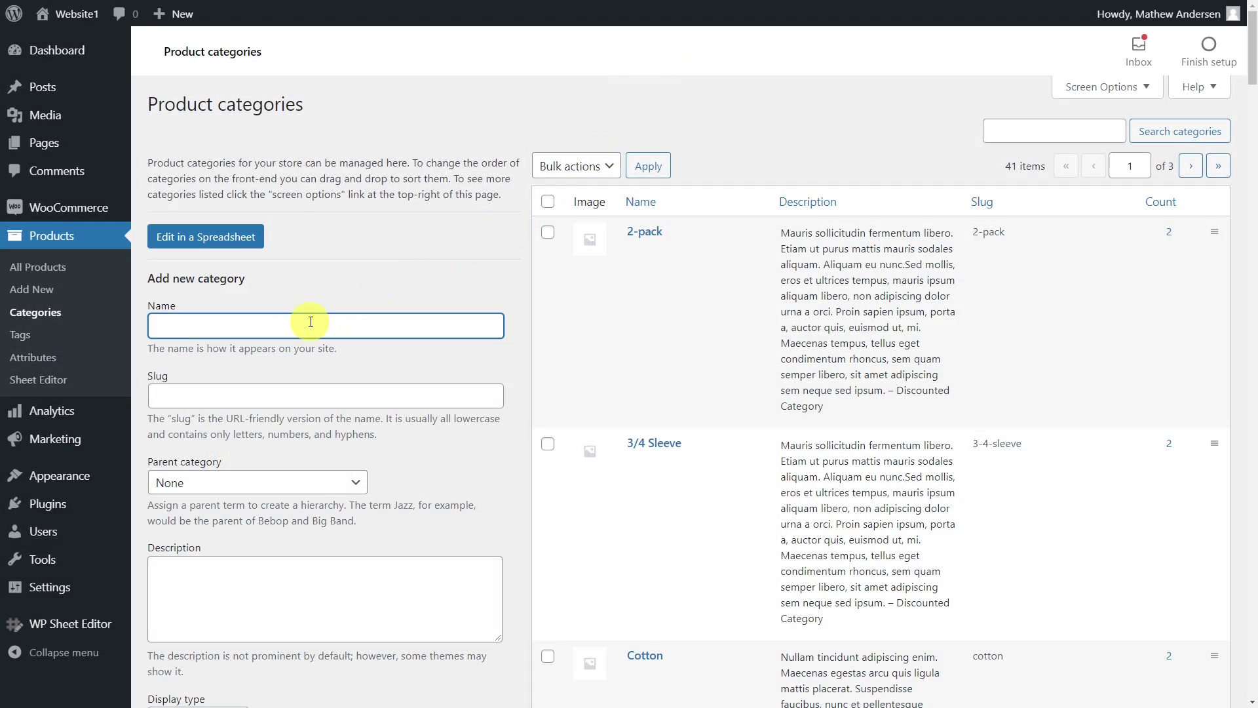
pyautogui.write('Animal Print')
# - Add the 'Animal Print' category with parent Fashion, then go to WP Sheet Editor's Setup spreadsheet page
pyautogui.click(293, 481)
pyautogui.scroll(-1, 287, 442)
pyautogui.click(283, 428)
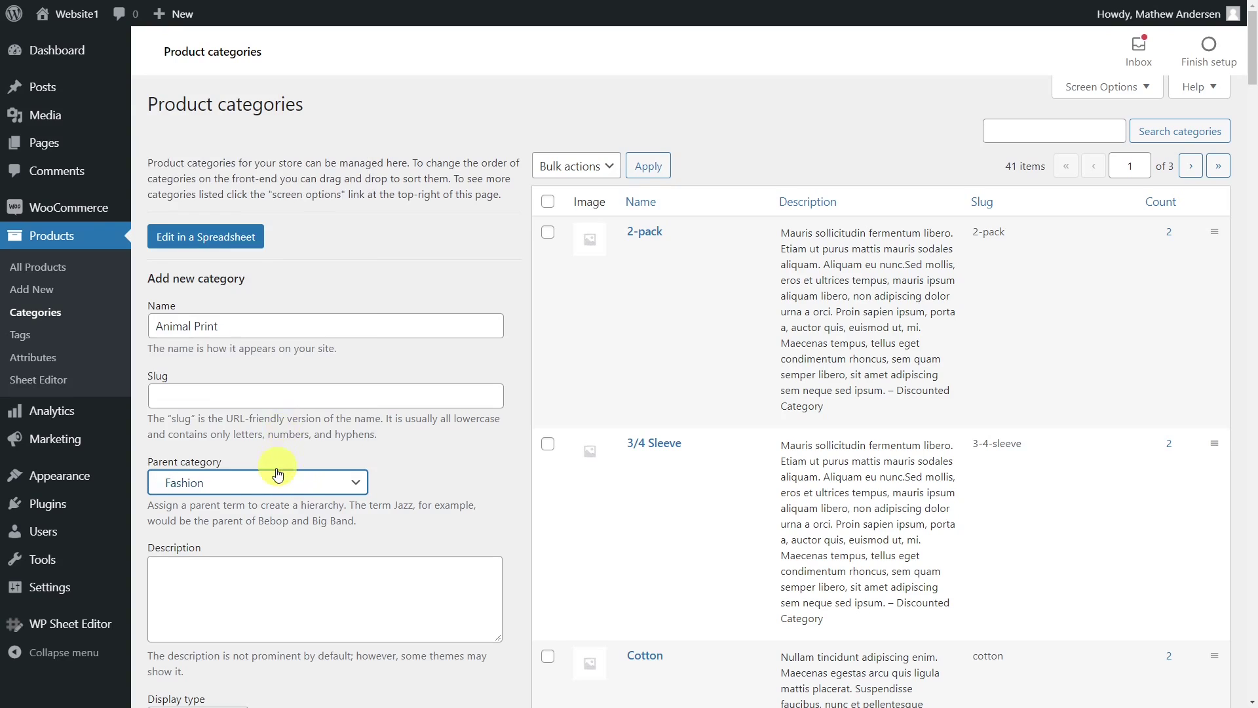
pyautogui.scroll(-3, 275, 472)
pyautogui.click(225, 572)
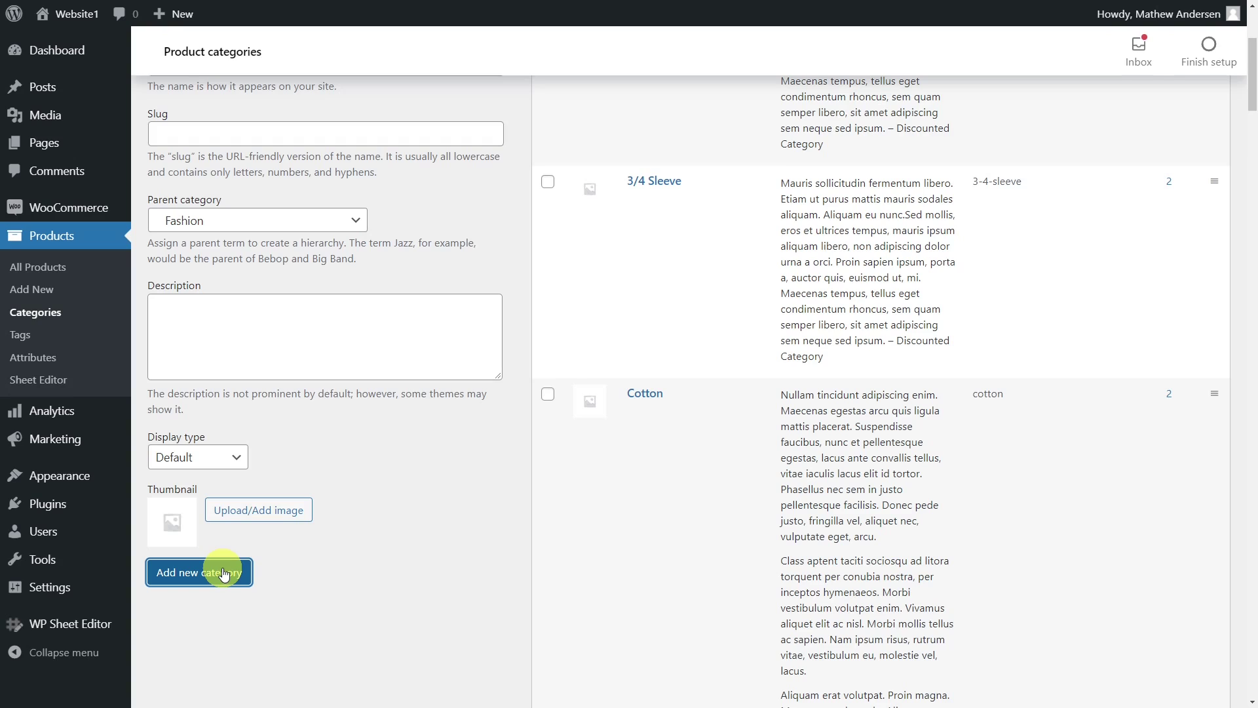
pyautogui.moveTo(71, 623)
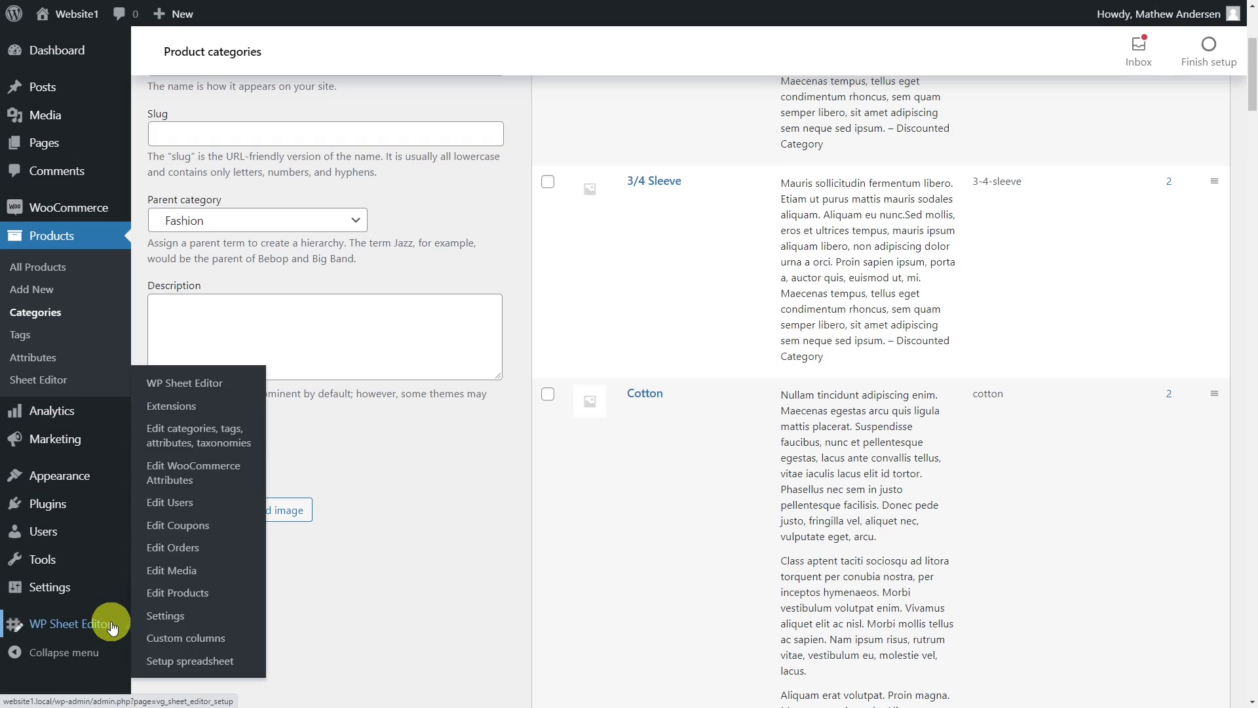
pyautogui.click(230, 435)
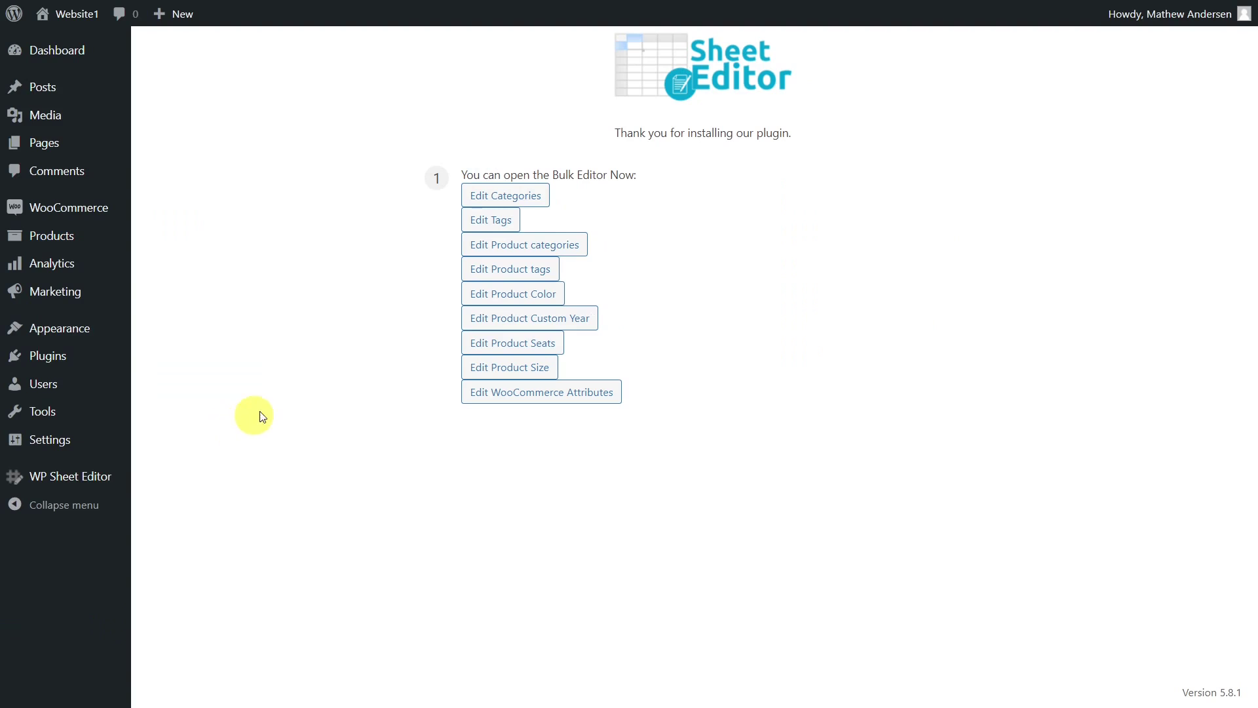
# - Open the bulk spreadsheet editor for product categories
pyautogui.click(529, 244)
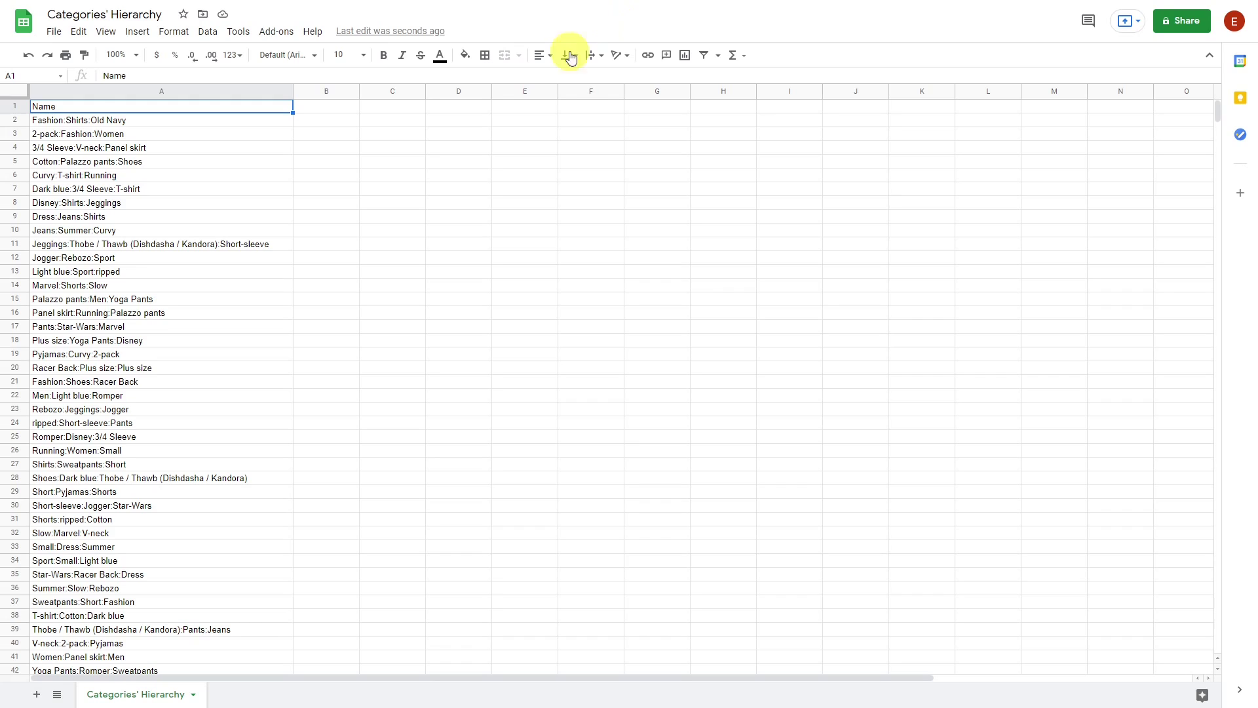
pyautogui.click(130, 123)
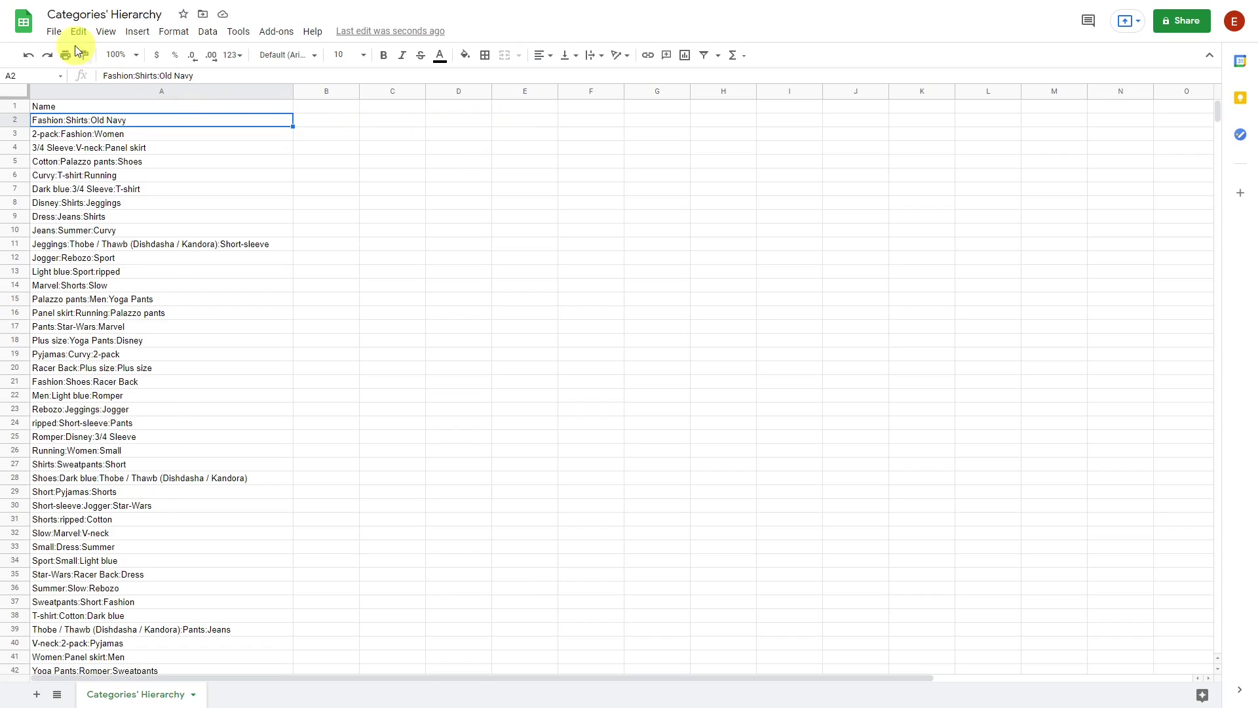
# - Download the Categories' Hierarchy sheet as comma-separated values (.csv, current sheet)
pyautogui.click(55, 31)
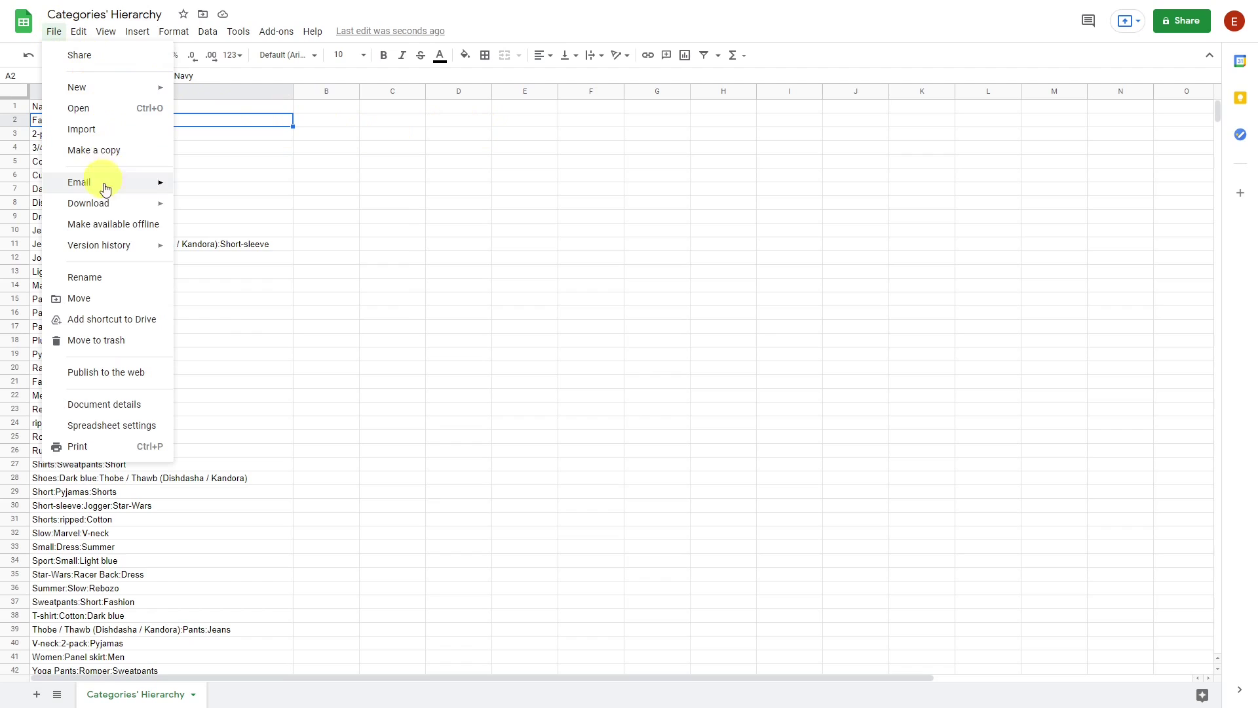
pyautogui.moveTo(89, 203)
pyautogui.click(245, 299)
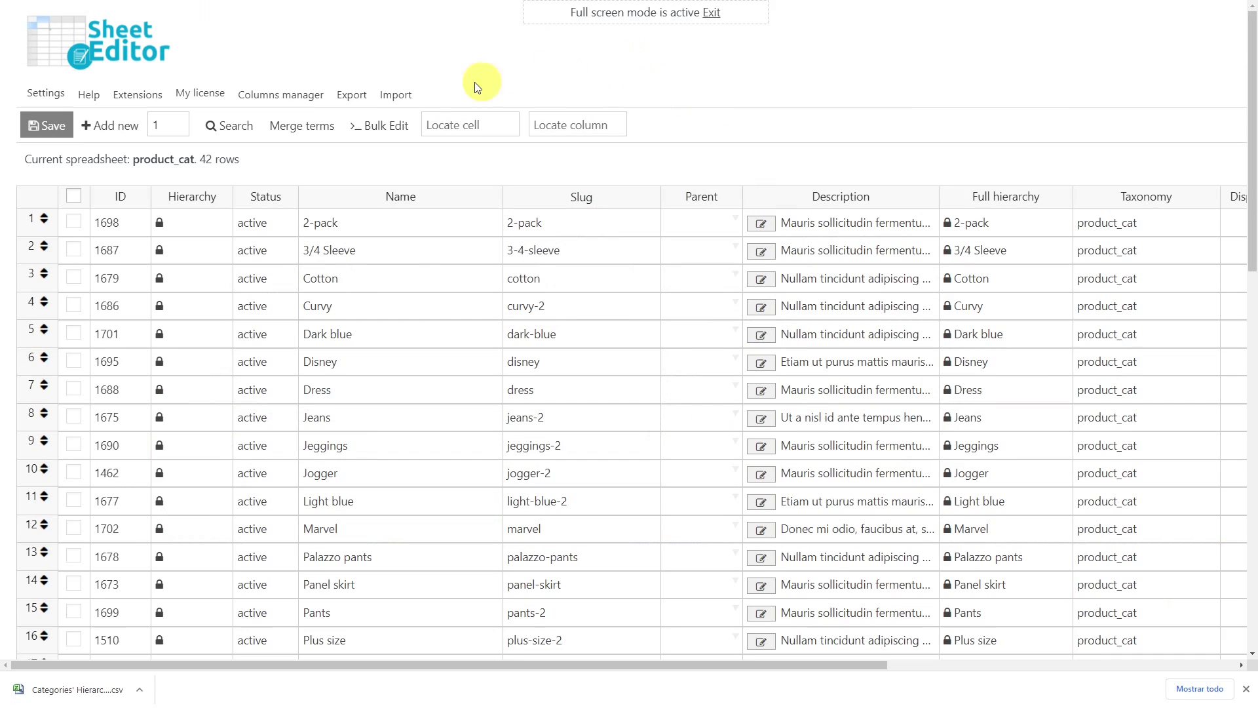
# - Start an import from 'CSV file from my computer' with the downloaded categories CSV attached
pyautogui.click(401, 94)
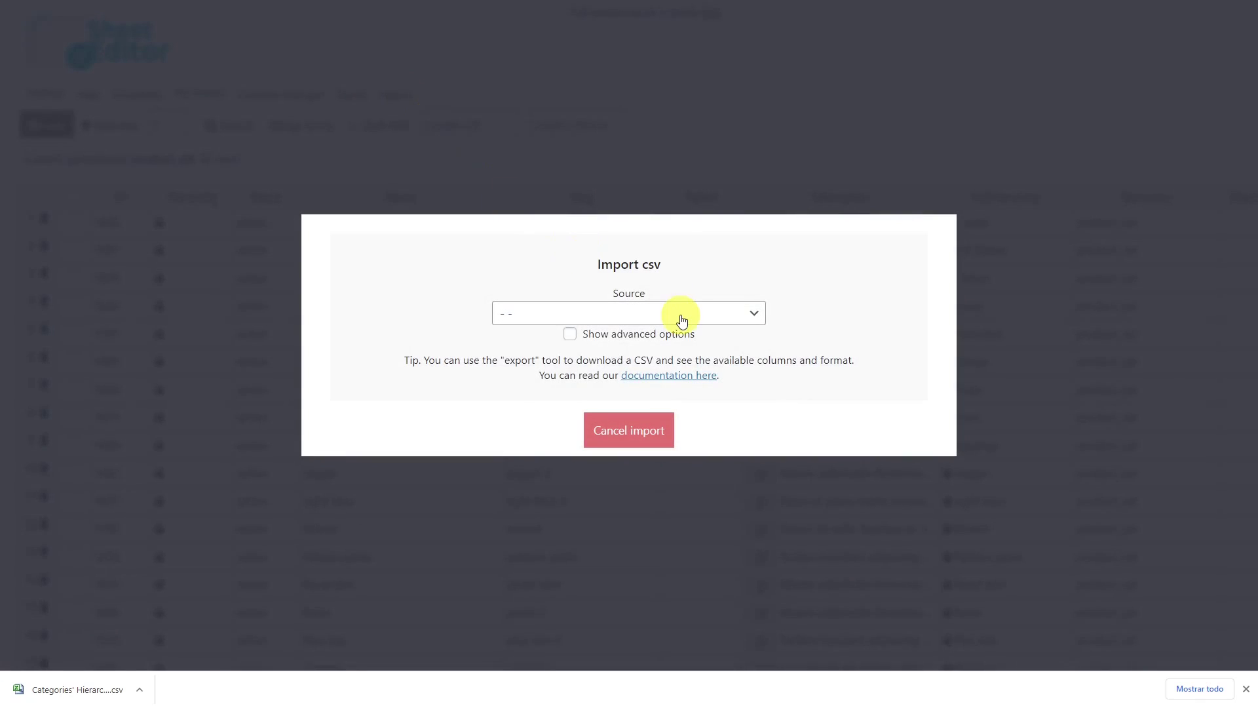
pyautogui.click(678, 312)
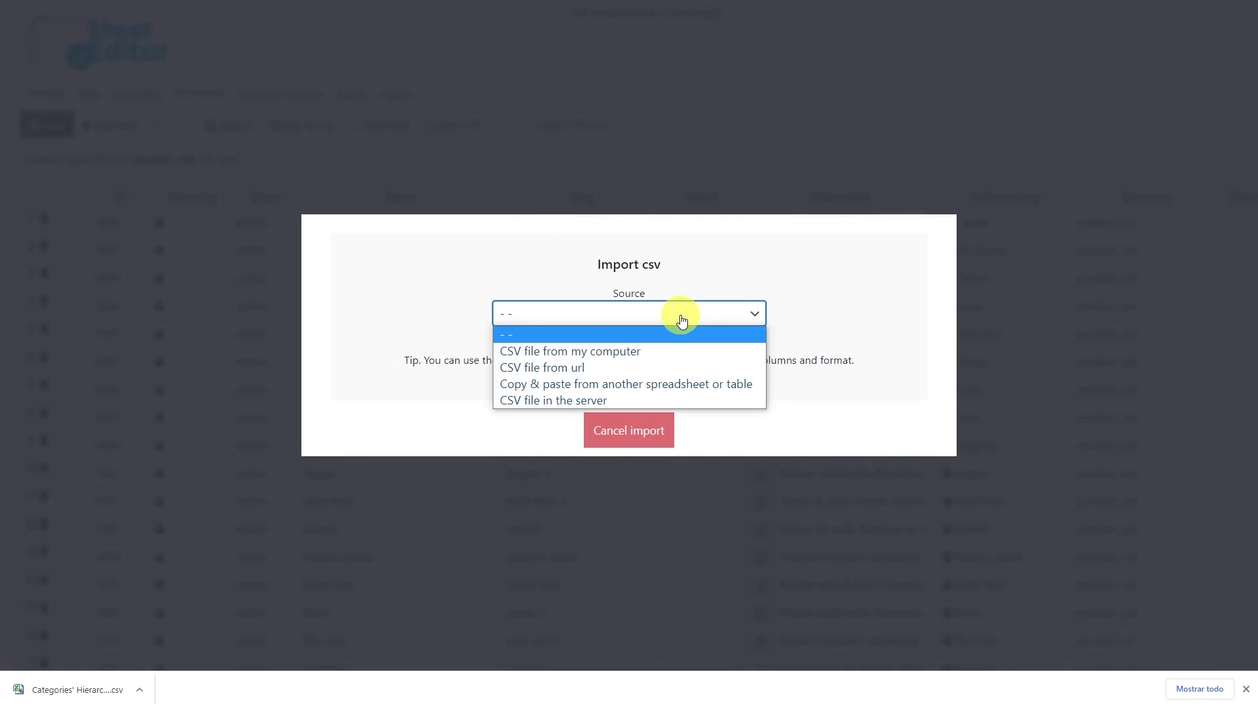
pyautogui.click(669, 351)
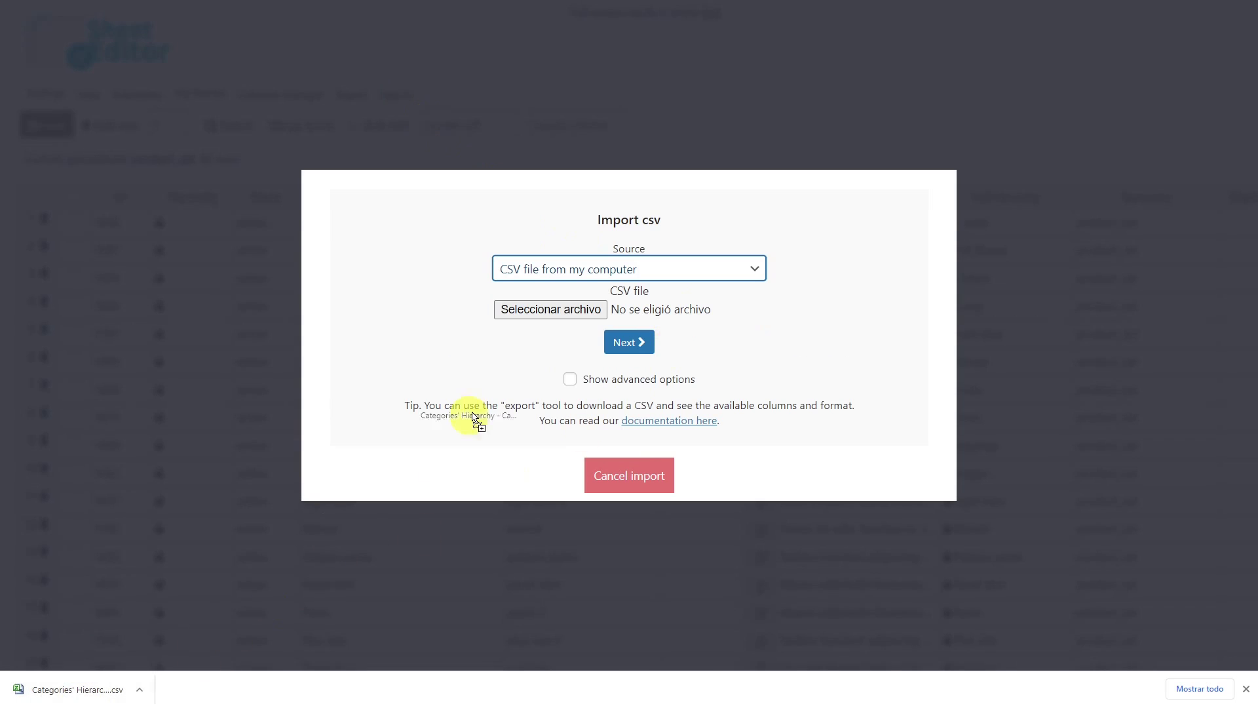
pyautogui.moveTo(81, 700); pyautogui.dragTo(624, 311)
pyautogui.click(634, 351)
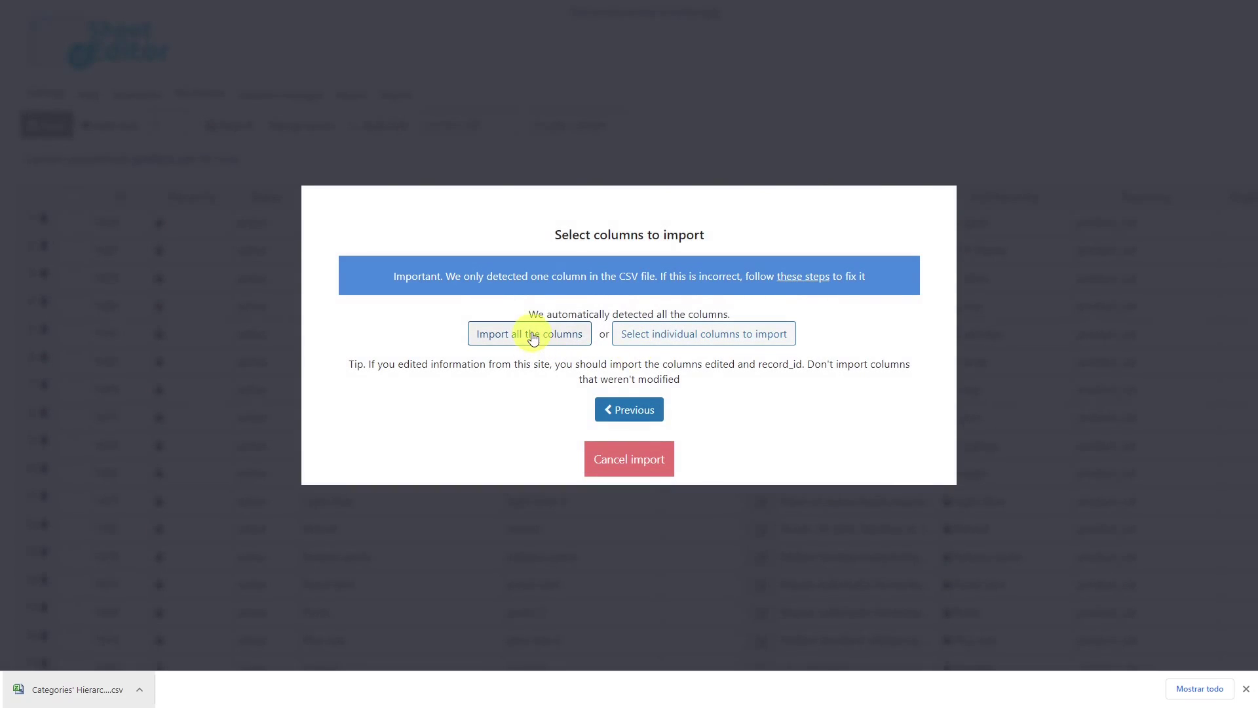
# - Import all columns with every row created as new, accepting the preview to start
pyautogui.click(531, 335)
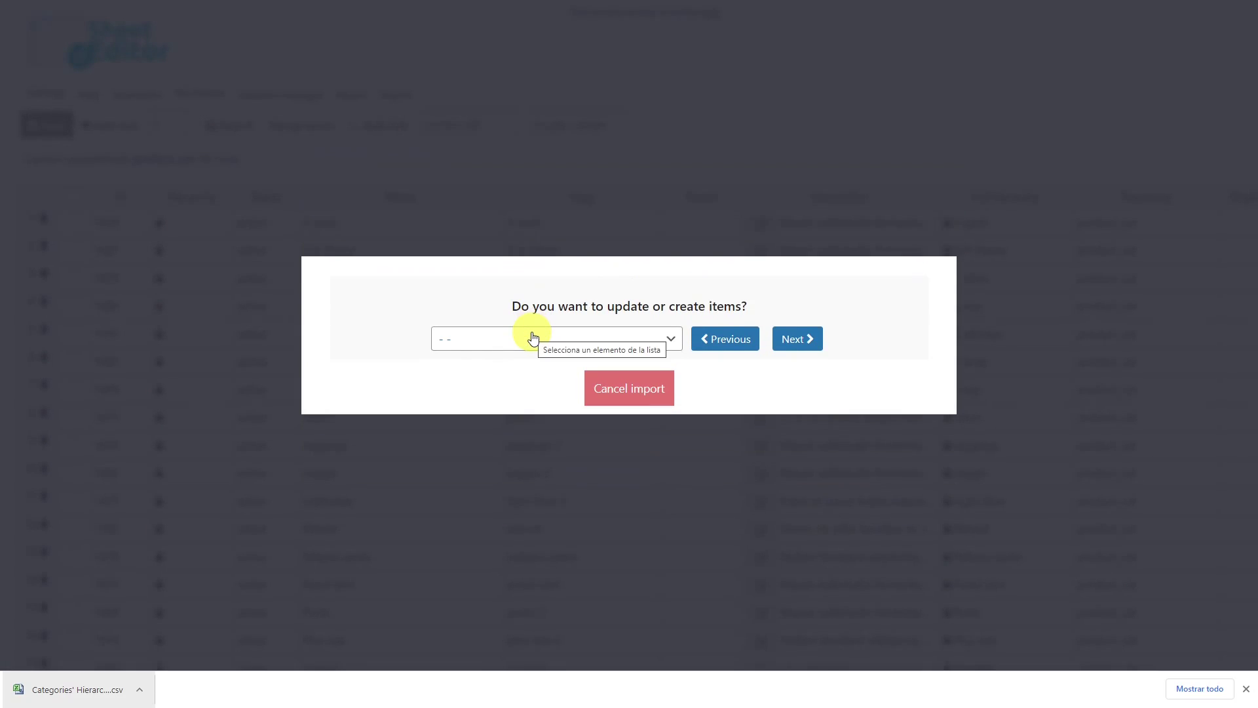
pyautogui.click(532, 338)
pyautogui.click(544, 396)
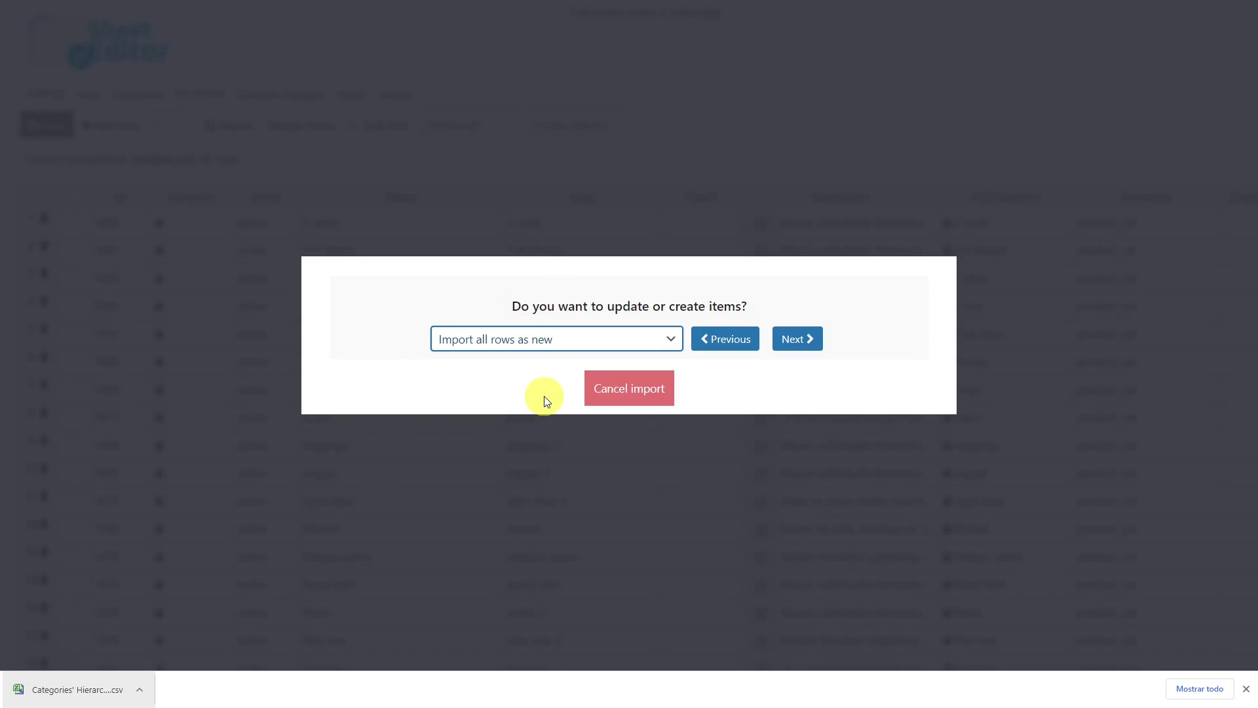
pyautogui.click(810, 343)
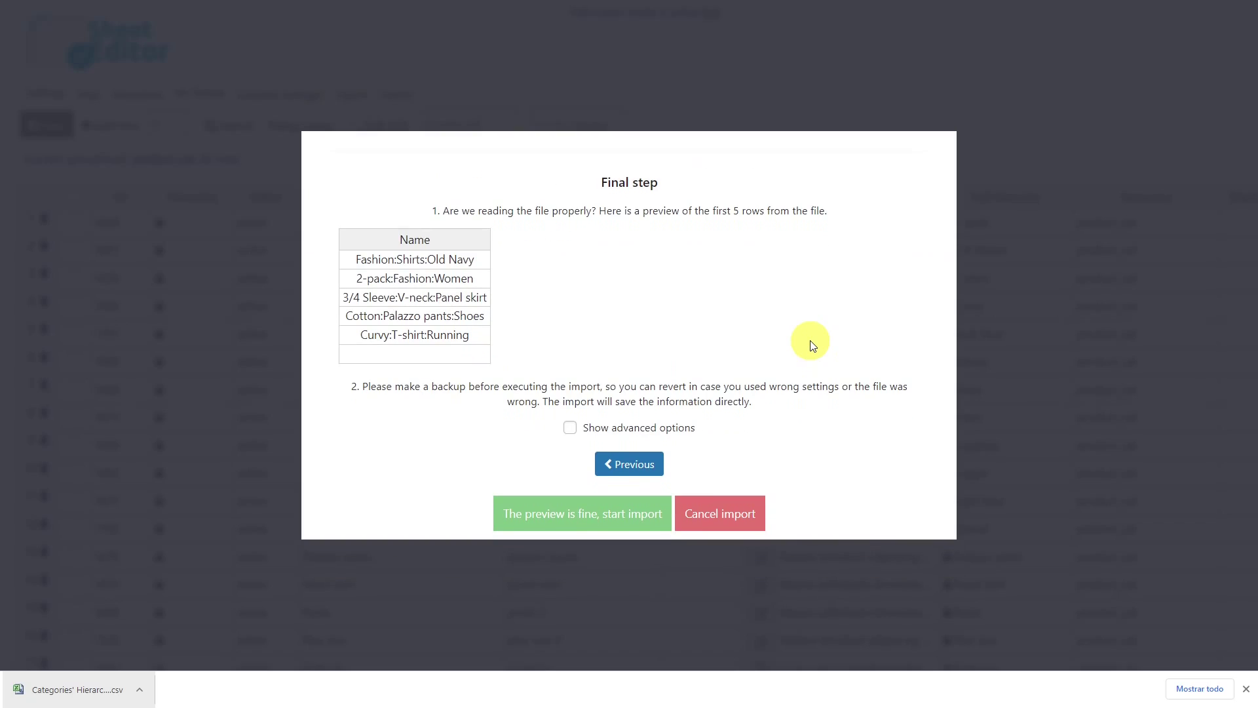
pyautogui.click(617, 509)
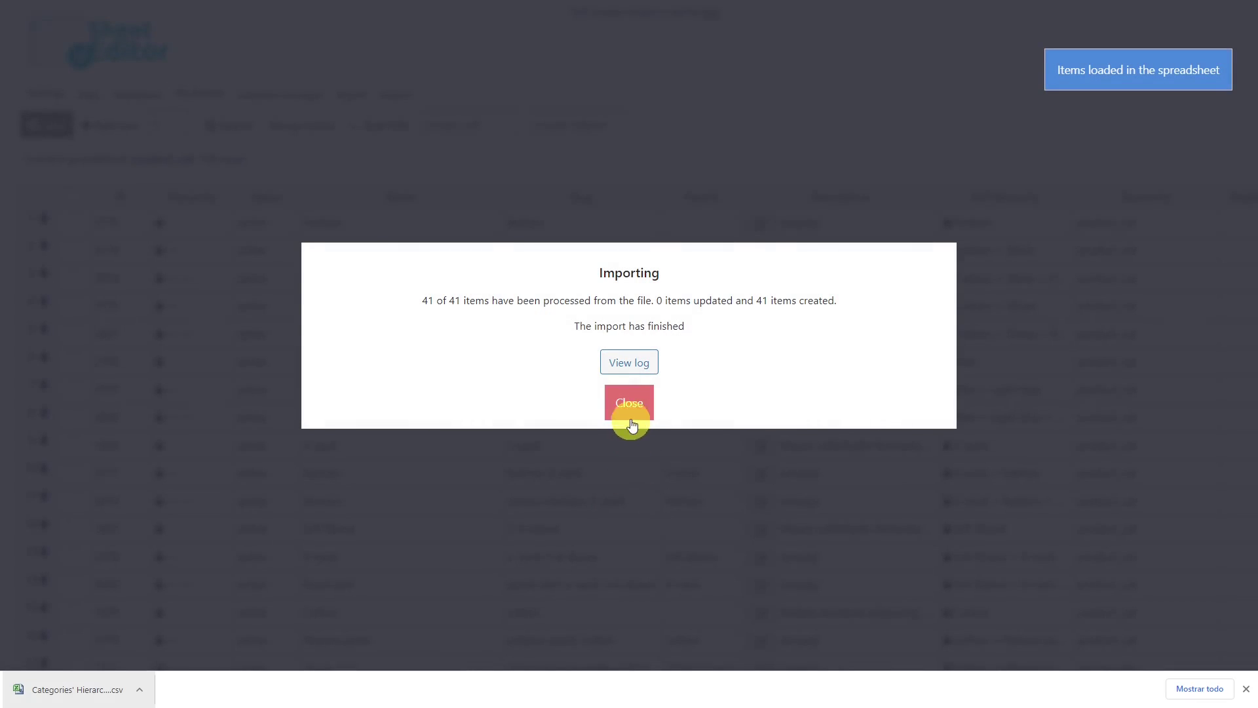
# - Close the Importing dialog's finished summary to reveal the 126-row category sheet
pyautogui.click(629, 407)
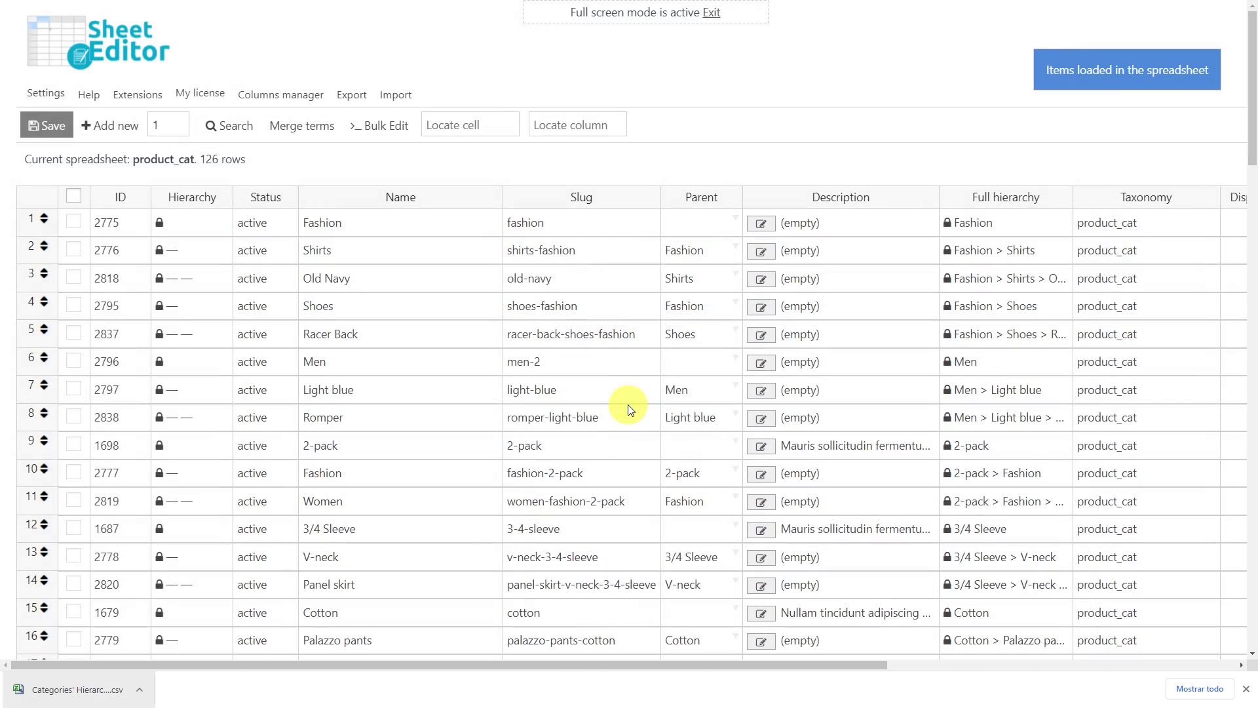